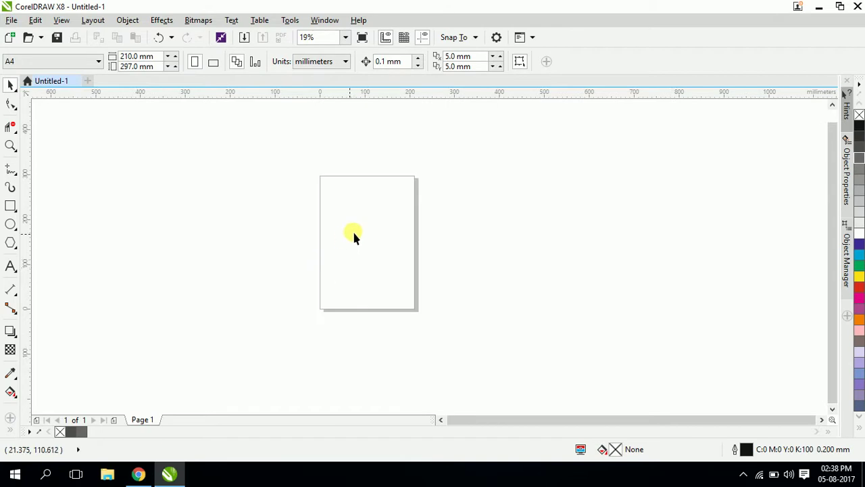
{"action": "scroll", "coordinate": [352, 229], "scroll_direction": "up", "scroll_amount": 1}
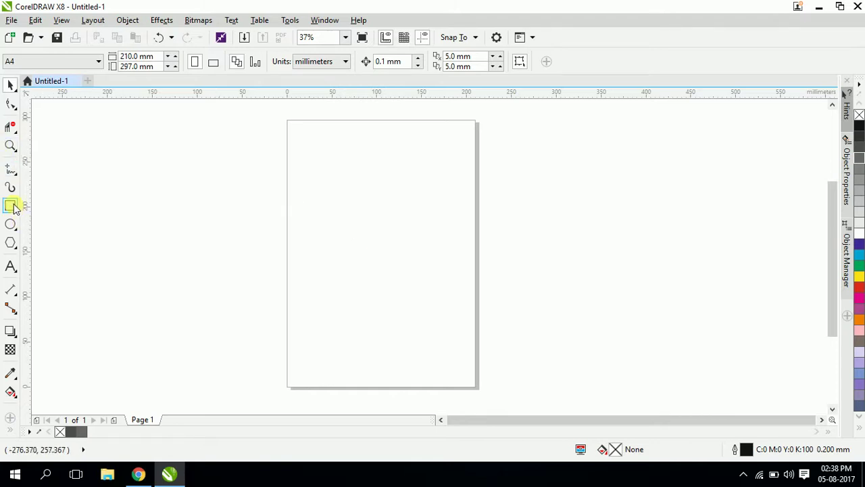
{"action": "scroll", "coordinate": [368, 204], "scroll_direction": "up", "scroll_amount": 1}
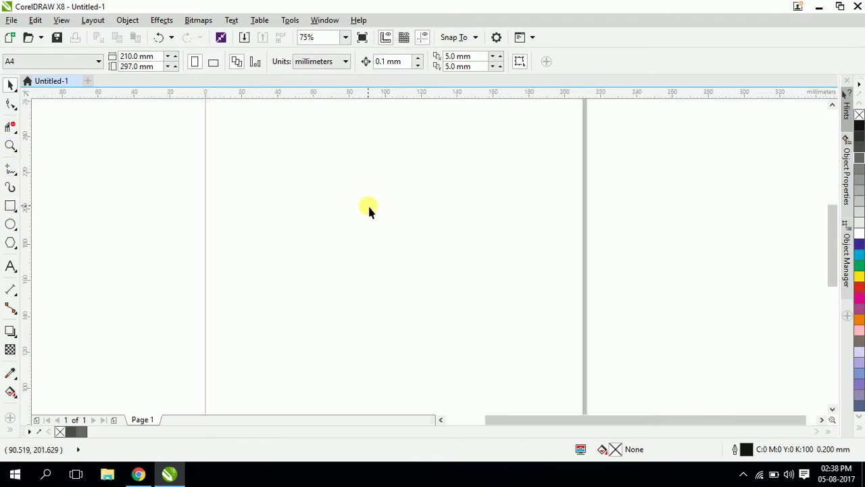
{"action": "left_click", "coordinate": [14, 130]}
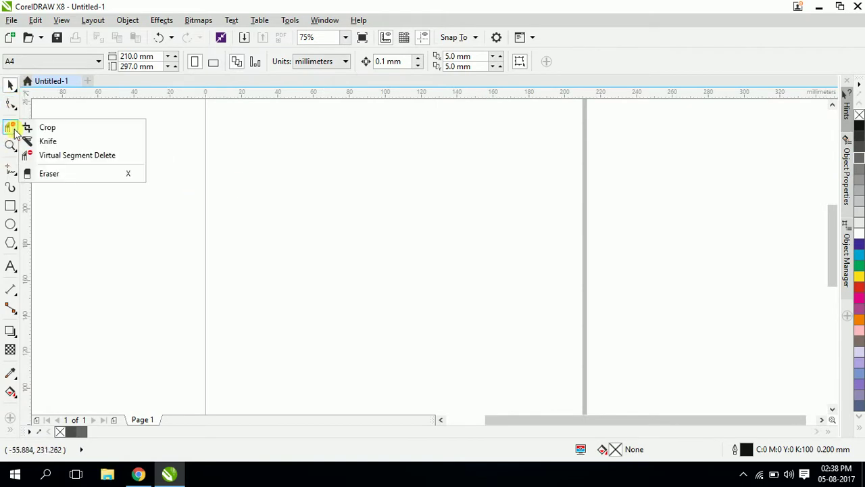
{"action": "left_click", "coordinate": [49, 175]}
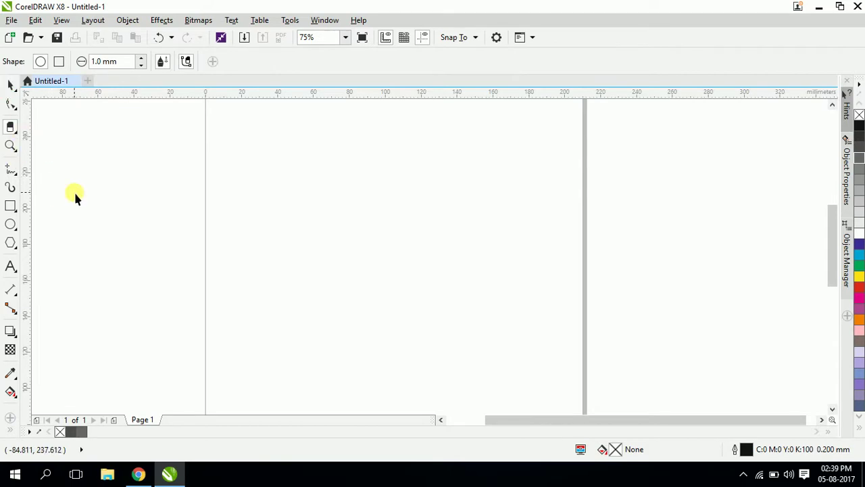
{"action": "left_click", "coordinate": [10, 126]}
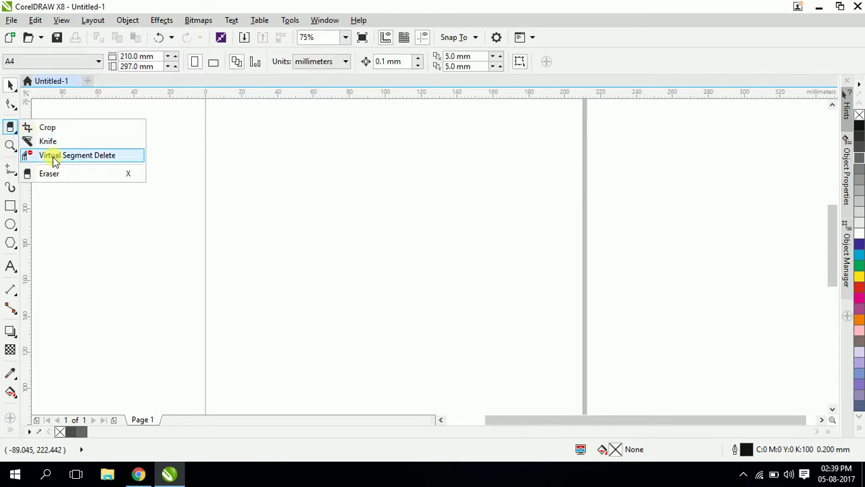
{"action": "left_click", "coordinate": [100, 158]}
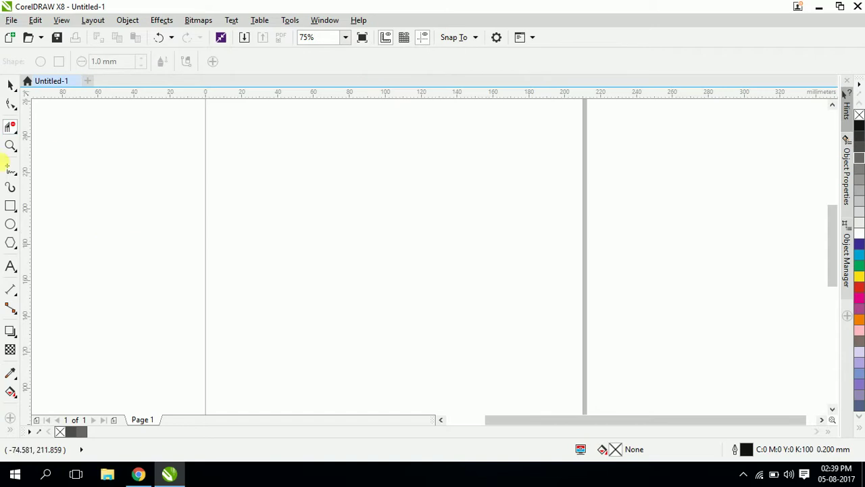
Draw six ellipses of varying sizes across the page, overlapping four of them and ending with one about 55 × 33 mm
{"action": "left_click", "coordinate": [10, 225]}
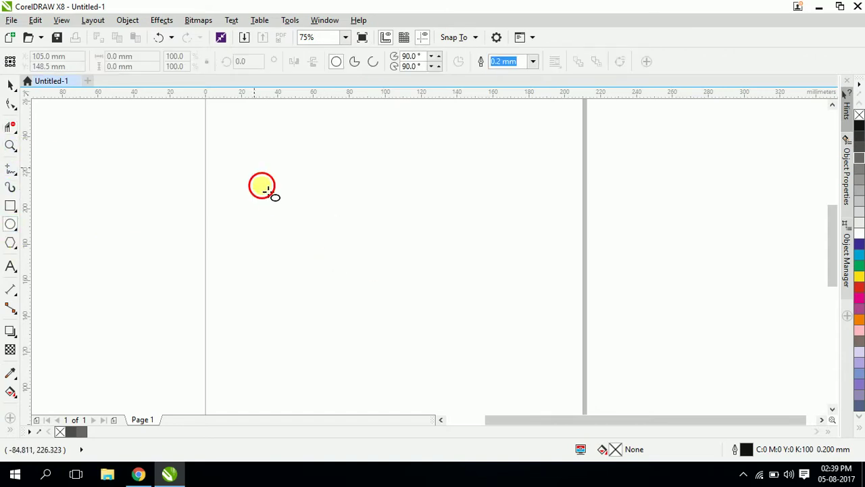
{"action": "left_click_drag", "start_coordinate": [250, 163], "coordinate": [311, 261]}
{"action": "mouse_move", "coordinate": [321, 163]}
{"action": "left_mouse_down"}
{"action": "mouse_move", "coordinate": [437, 261]}
{"action": "mouse_move", "coordinate": [455, 263]}
{"action": "left_mouse_up"}
{"action": "left_click_drag", "start_coordinate": [464, 166], "coordinate": [613, 302]}
{"action": "mouse_move", "coordinate": [292, 134]}
{"action": "left_mouse_down"}
{"action": "mouse_move", "coordinate": [383, 217]}
{"action": "mouse_move", "coordinate": [378, 205]}
{"action": "left_mouse_up"}
{"action": "left_click_drag", "start_coordinate": [204, 248], "coordinate": [389, 379]}
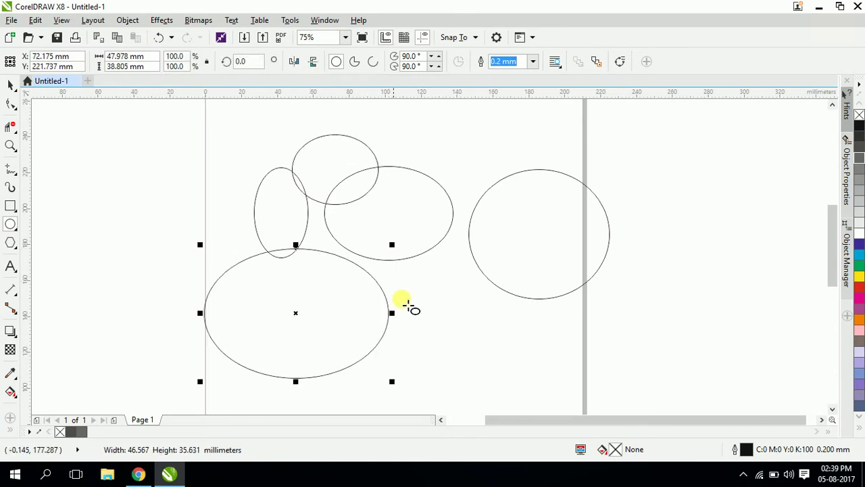
{"action": "left_click_drag", "start_coordinate": [401, 297], "coordinate": [500, 358]}
{"action": "left_click", "coordinate": [10, 84]}
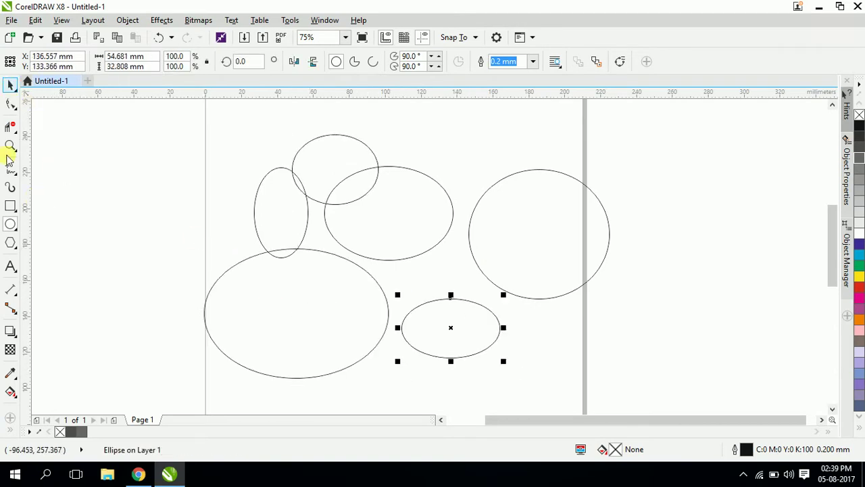
Add the artistic text "text" below the large lower ellipse
{"action": "left_click", "coordinate": [10, 267]}
{"action": "scroll", "coordinate": [315, 238], "scroll_direction": "down", "scroll_amount": 2}
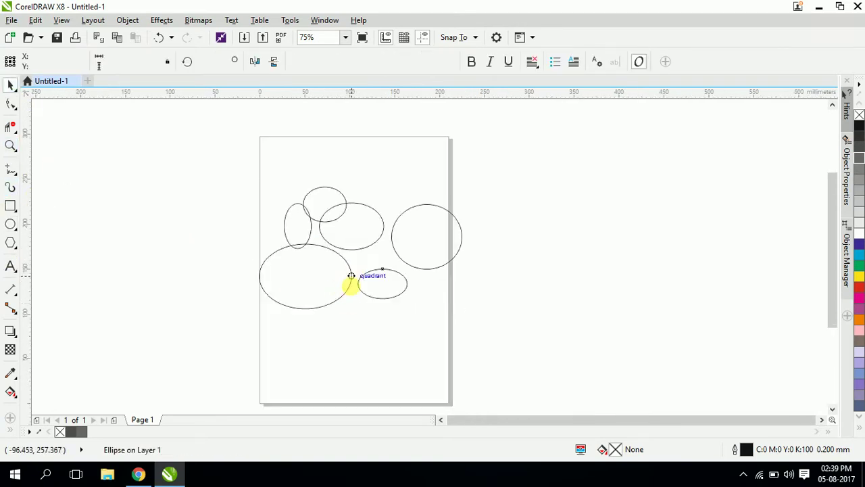
{"action": "scroll", "coordinate": [346, 324], "scroll_direction": "up", "scroll_amount": 2}
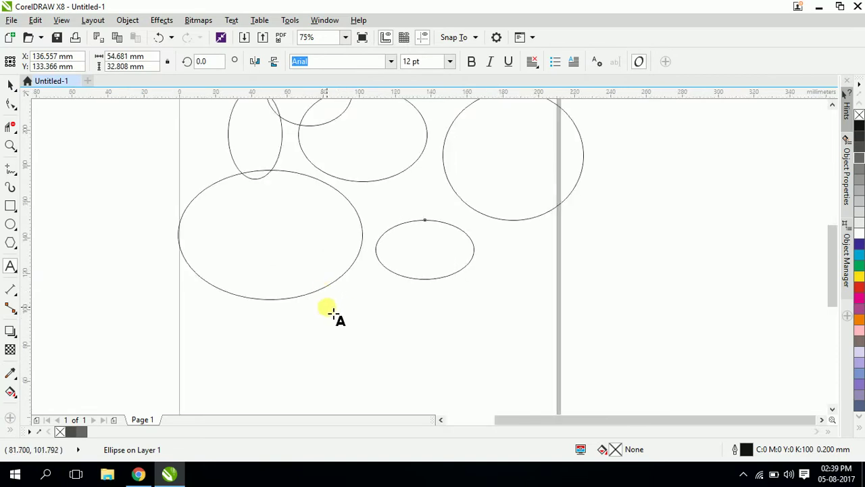
{"action": "key", "text": "Escape"}
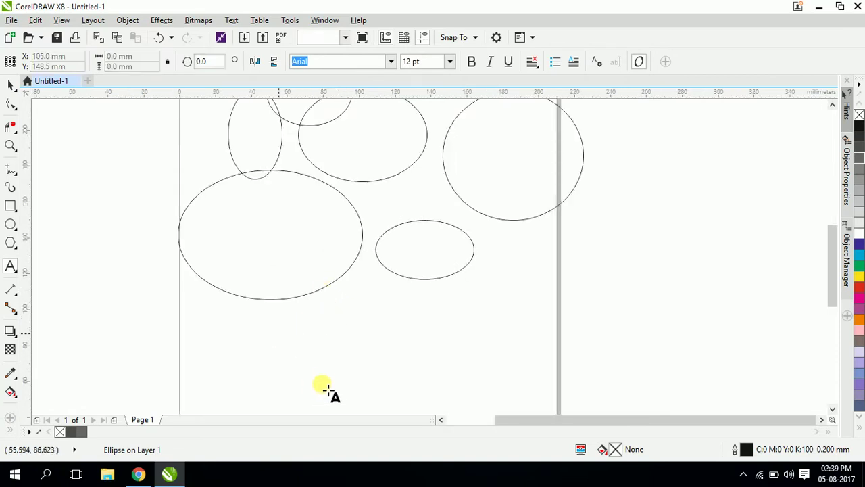
{"action": "left_click", "coordinate": [306, 369]}
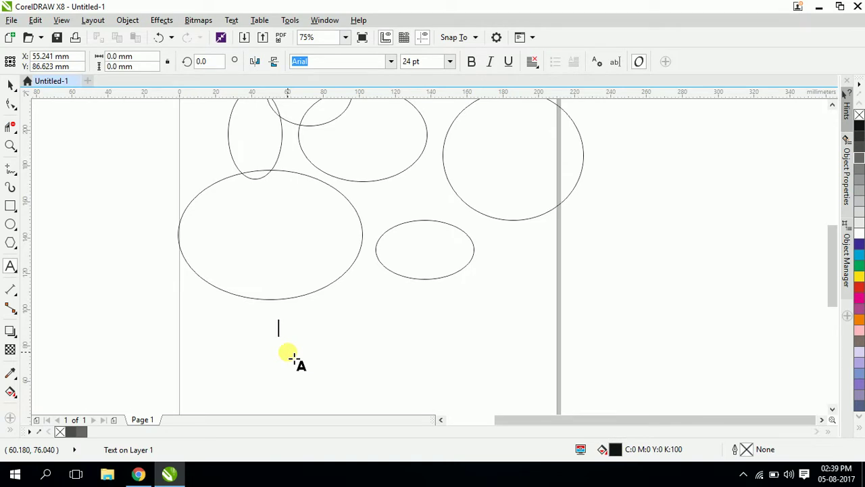
{"action": "type", "text": "text"}
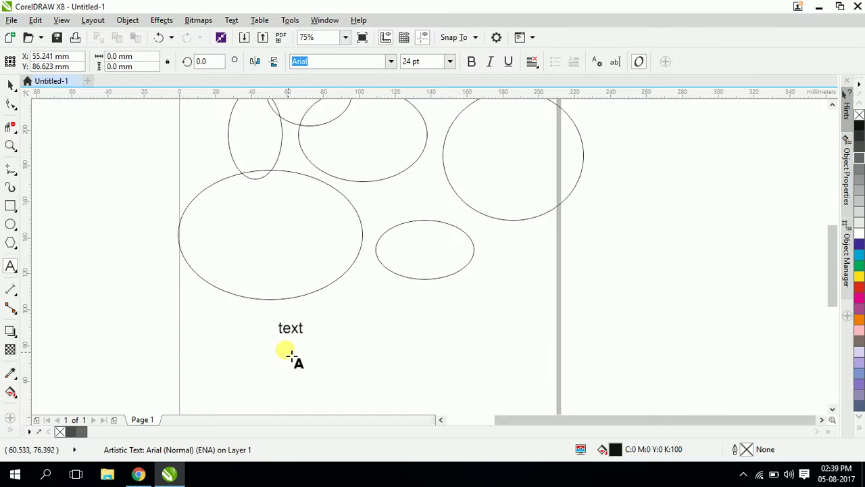
{"action": "left_click", "coordinate": [302, 348]}
{"action": "key", "text": "ctrl+z"}
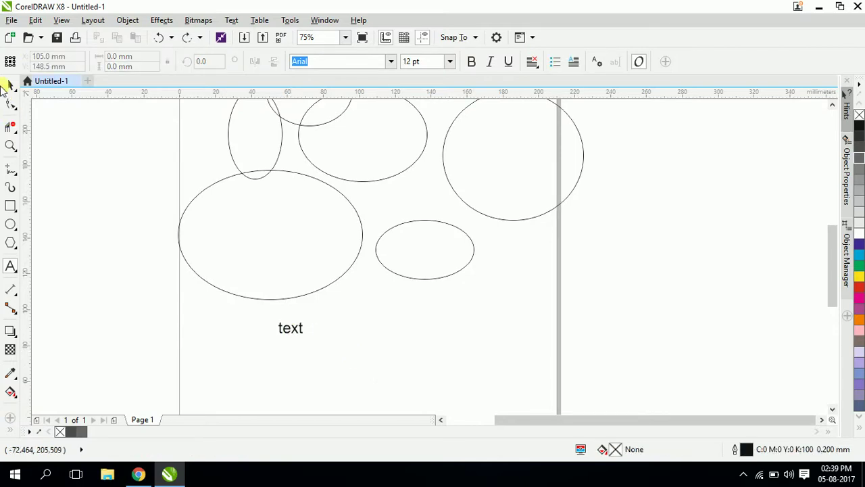
Duplicate the text object with a 5.0 mm horizontal and 5.0 mm vertical offset
{"action": "left_click", "coordinate": [10, 85]}
{"action": "left_click", "coordinate": [287, 330]}
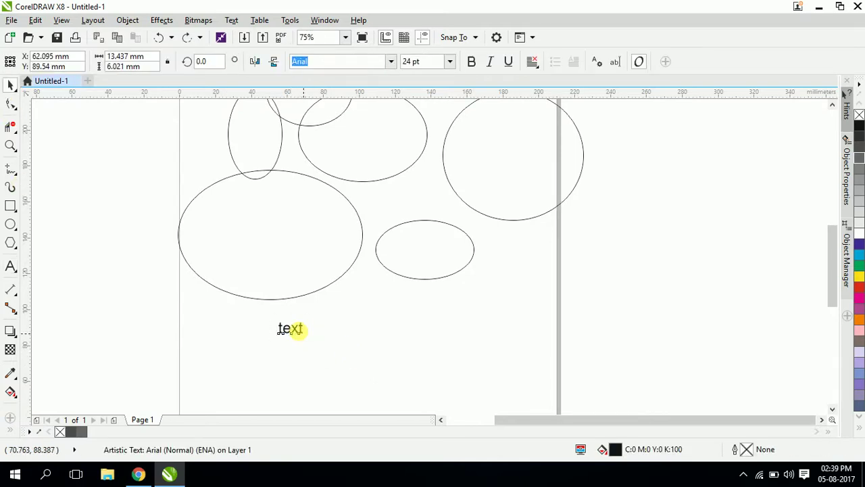
{"action": "left_click", "coordinate": [299, 330]}
{"action": "key", "text": "ctrl+d"}
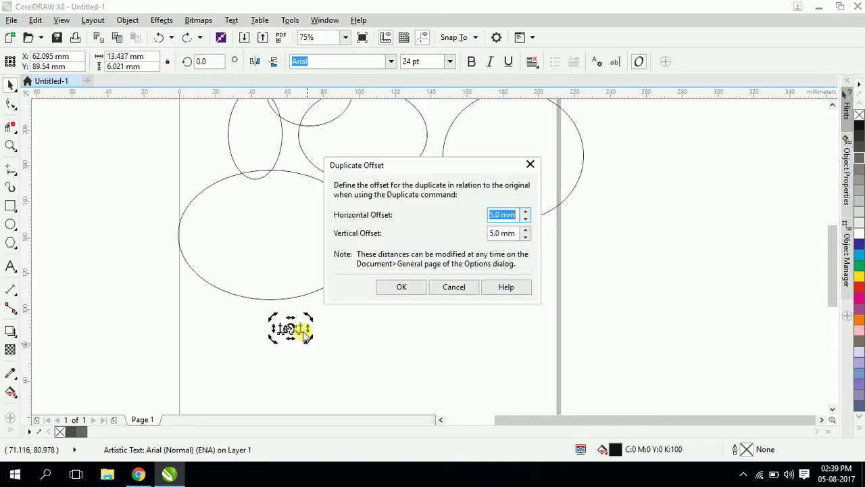
{"action": "left_click", "coordinate": [424, 289]}
{"action": "left_click", "coordinate": [306, 321]}
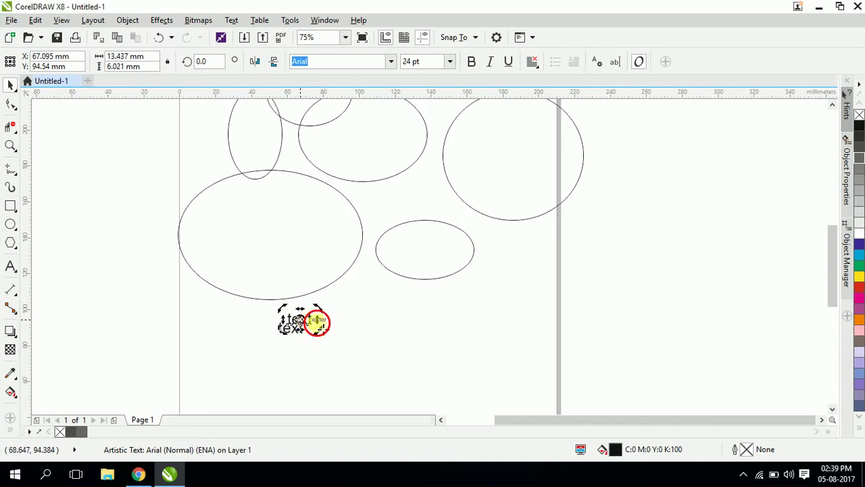
Move the duplicated text to the right of the original, roughly level with it
{"action": "left_click", "coordinate": [378, 326]}
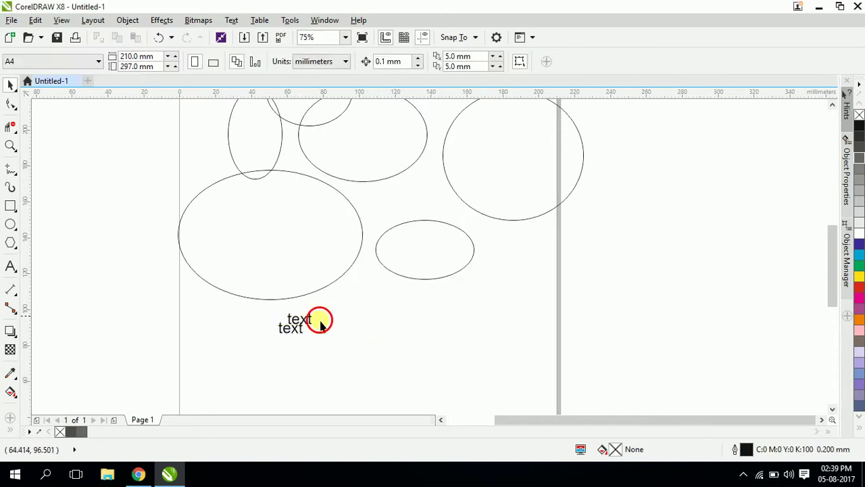
{"action": "left_click_drag", "start_coordinate": [312, 320], "coordinate": [365, 328]}
{"action": "left_click", "coordinate": [626, 333]}
Use Virtual Segment Delete to remove the two separate ellipses and the part of the large lower ellipse outside the tall one
{"action": "scroll", "coordinate": [491, 312], "scroll_direction": "down", "scroll_amount": 3}
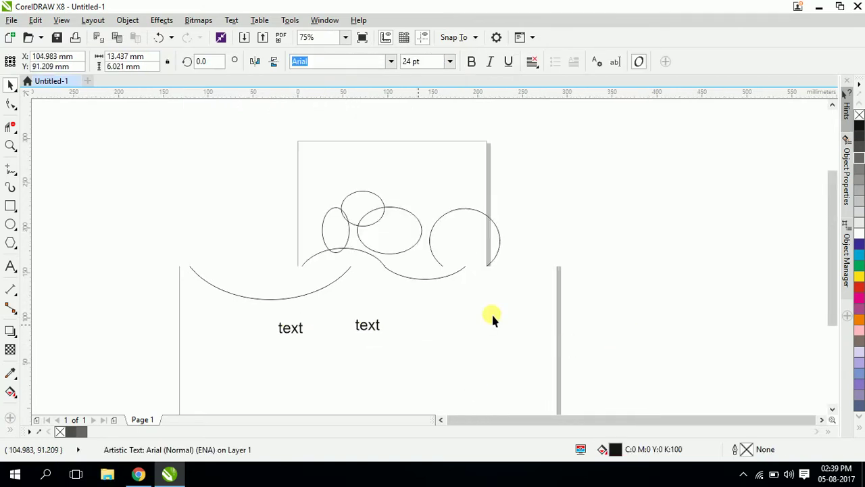
{"action": "scroll", "coordinate": [442, 249], "scroll_direction": "up", "scroll_amount": 2}
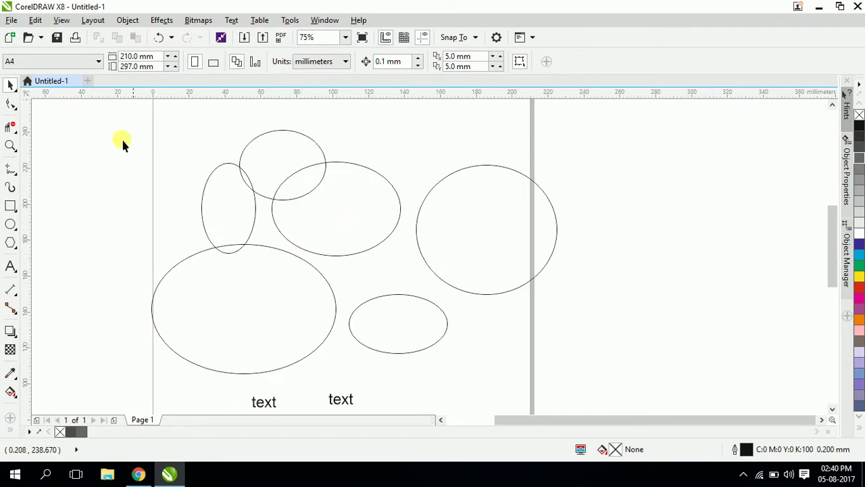
{"action": "left_click", "coordinate": [10, 128]}
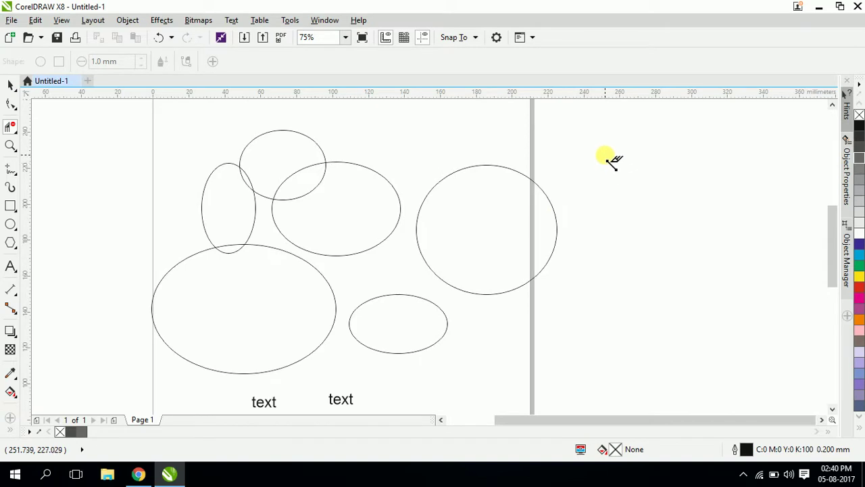
{"action": "left_click_drag", "start_coordinate": [604, 156], "coordinate": [418, 363]}
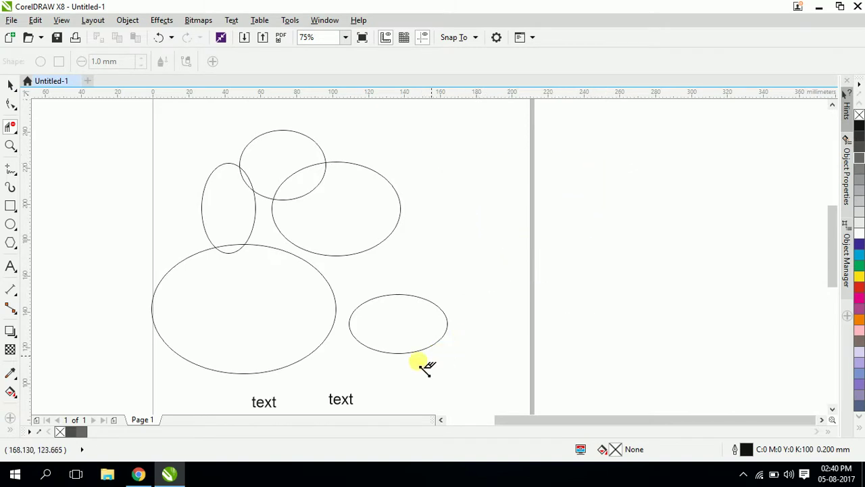
{"action": "left_click_drag", "start_coordinate": [493, 272], "coordinate": [399, 358]}
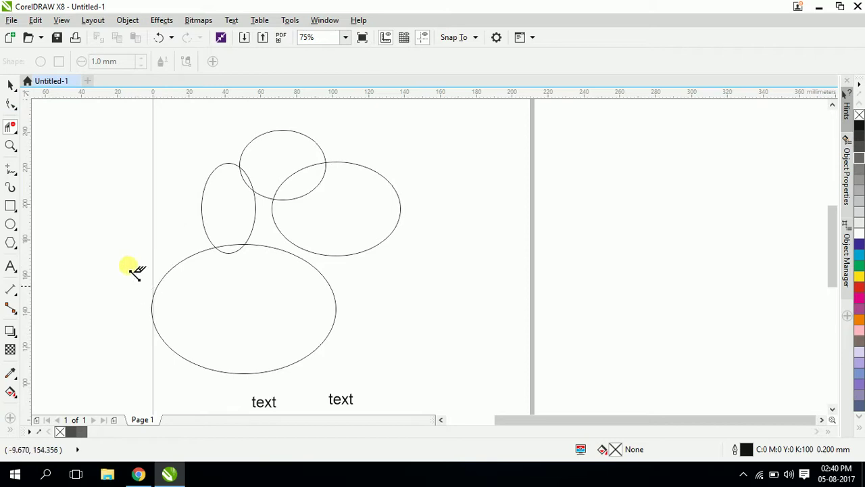
{"action": "left_click_drag", "start_coordinate": [129, 266], "coordinate": [187, 334]}
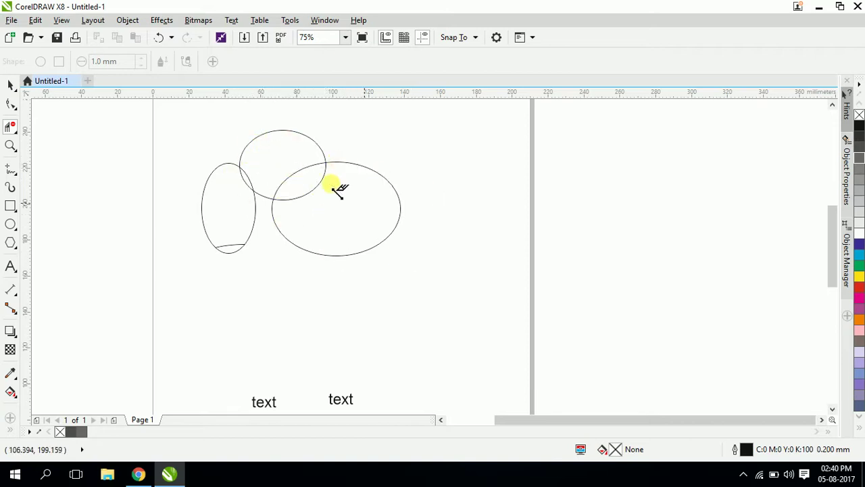
Trim the overlapping arcs between the top ellipse and its two neighbours, plus the tall ellipse's lower end with the leftover arc
{"action": "left_click", "coordinate": [280, 158]}
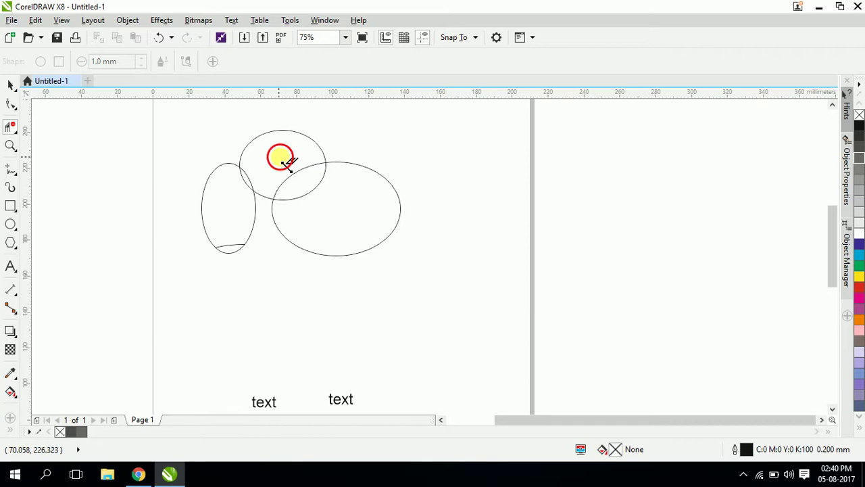
{"action": "left_click_drag", "start_coordinate": [281, 159], "coordinate": [310, 191]}
{"action": "left_click_drag", "start_coordinate": [257, 163], "coordinate": [246, 184]}
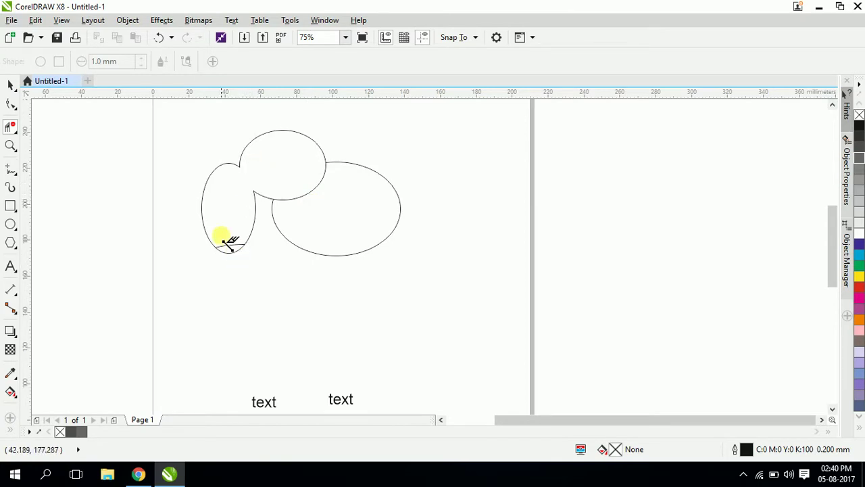
{"action": "left_click_drag", "start_coordinate": [223, 236], "coordinate": [236, 252]}
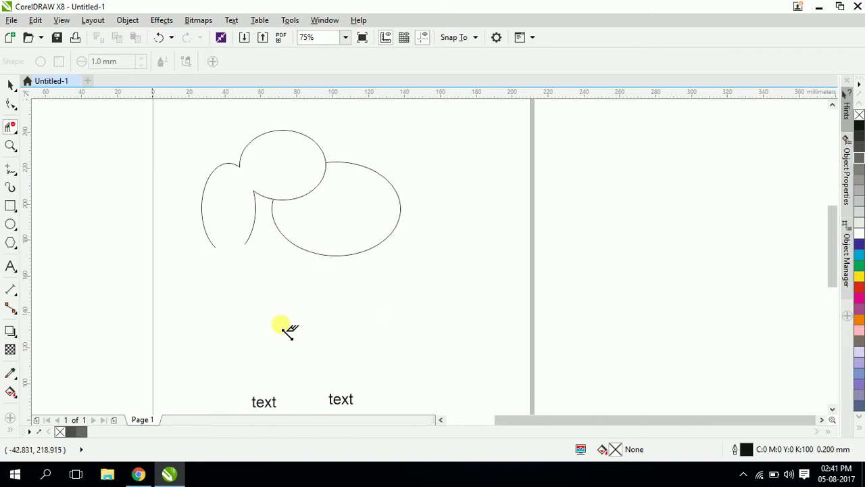
Delete all remaining curves with Virtual Segment Delete and try to remove the right text object as well
{"action": "scroll", "coordinate": [248, 233], "scroll_direction": "down", "scroll_amount": 2}
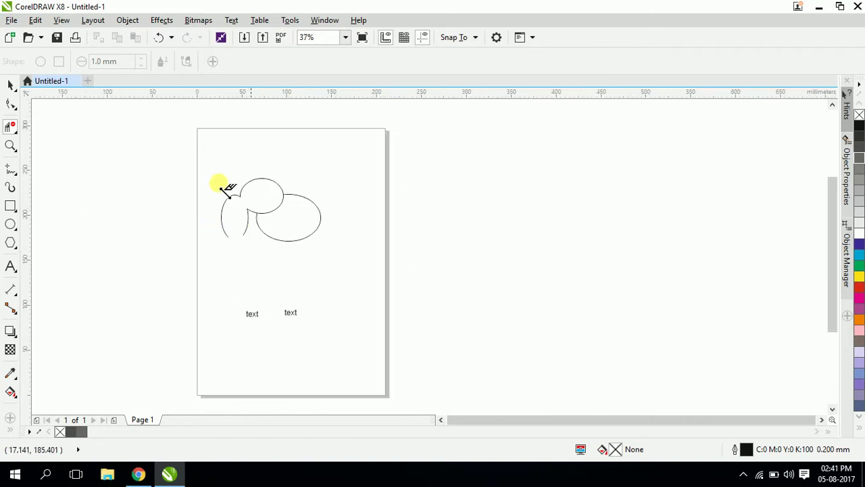
{"action": "left_click_drag", "start_coordinate": [506, 153], "coordinate": [118, 301]}
{"action": "left_click_drag", "start_coordinate": [398, 276], "coordinate": [300, 335]}
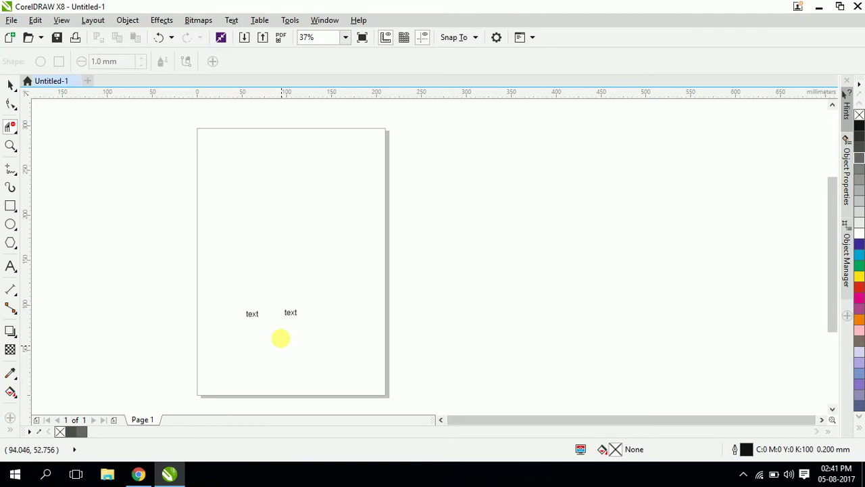
Move the left text object up so it sits above the other one
{"action": "left_click", "coordinate": [11, 84]}
{"action": "left_click", "coordinate": [125, 259]}
{"action": "left_click_drag", "start_coordinate": [255, 314], "coordinate": [282, 267]}
Try to delete the two text objects with Virtual Segment Delete by marqueeing them together and individually
{"action": "left_click", "coordinate": [11, 127]}
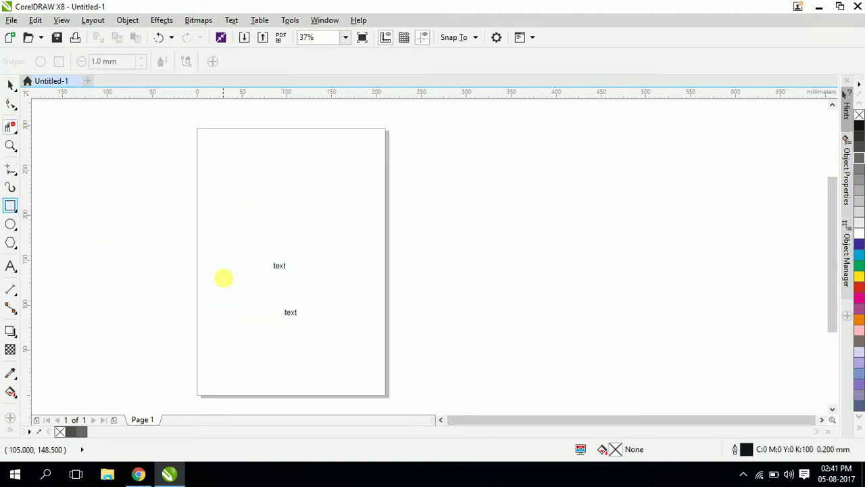
{"action": "left_click_drag", "start_coordinate": [221, 220], "coordinate": [319, 342]}
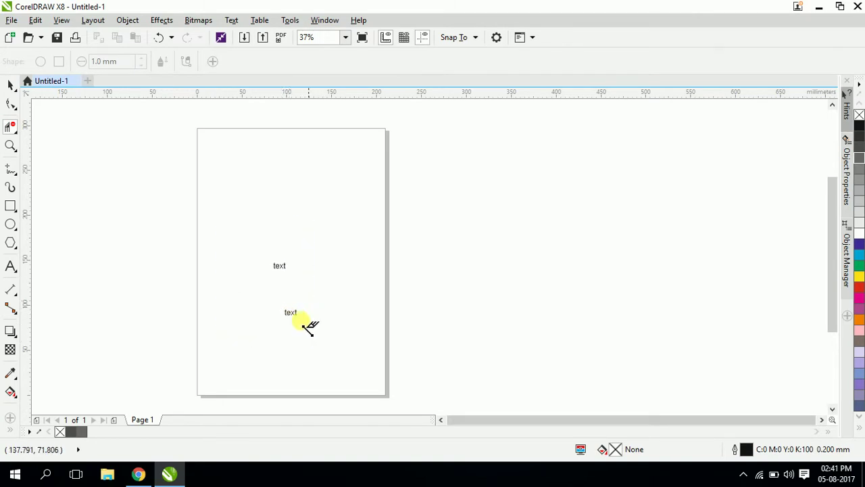
{"action": "scroll", "coordinate": [297, 323], "scroll_direction": "up", "scroll_amount": 2}
{"action": "left_click_drag", "start_coordinate": [270, 279], "coordinate": [320, 320]}
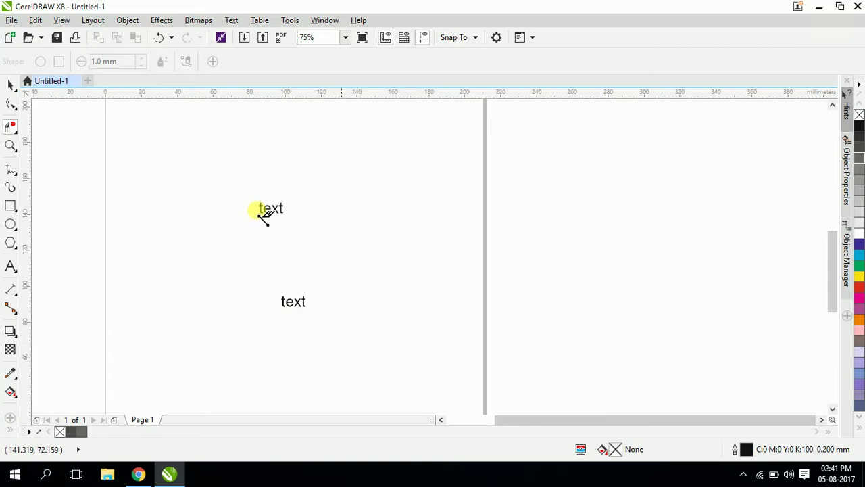
{"action": "left_click_drag", "start_coordinate": [238, 188], "coordinate": [301, 242]}
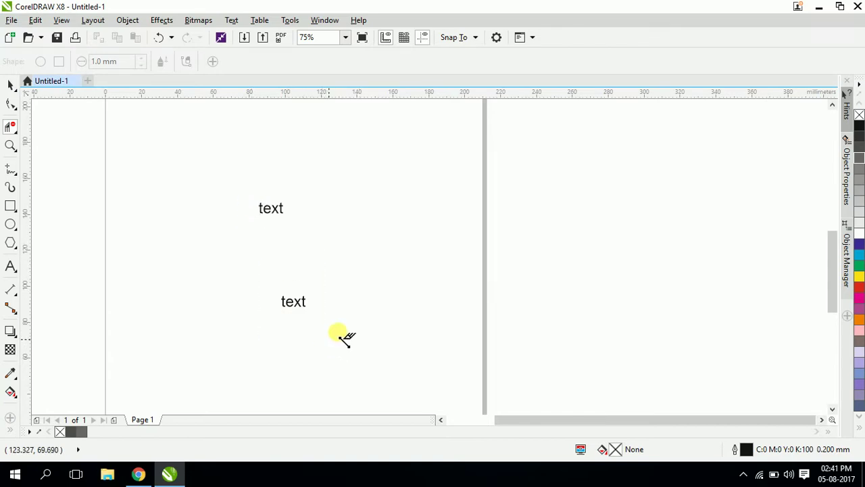
{"action": "left_click", "coordinate": [12, 85]}
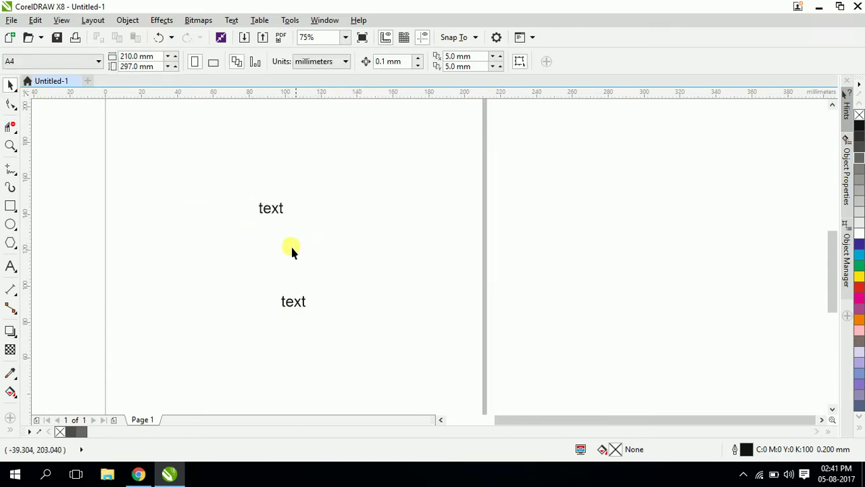
Draw a rectangle about 87 mm wide and 26 mm high above the two text objects
{"action": "left_click_drag", "start_coordinate": [222, 188], "coordinate": [359, 338]}
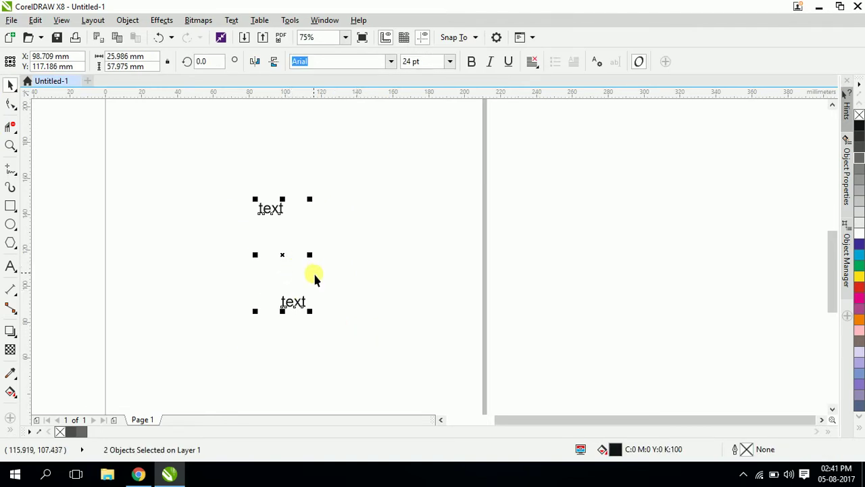
{"action": "left_click", "coordinate": [10, 205]}
{"action": "left_click_drag", "start_coordinate": [161, 127], "coordinate": [318, 174]}
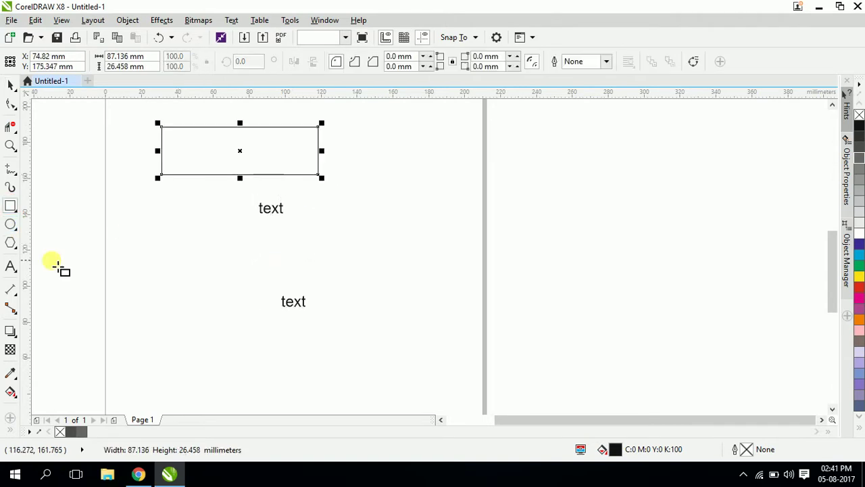
Draw a five-sided polygon about 47 mm wide and 66 mm high beside the text objects, below the rectangle
{"action": "left_click", "coordinate": [11, 243]}
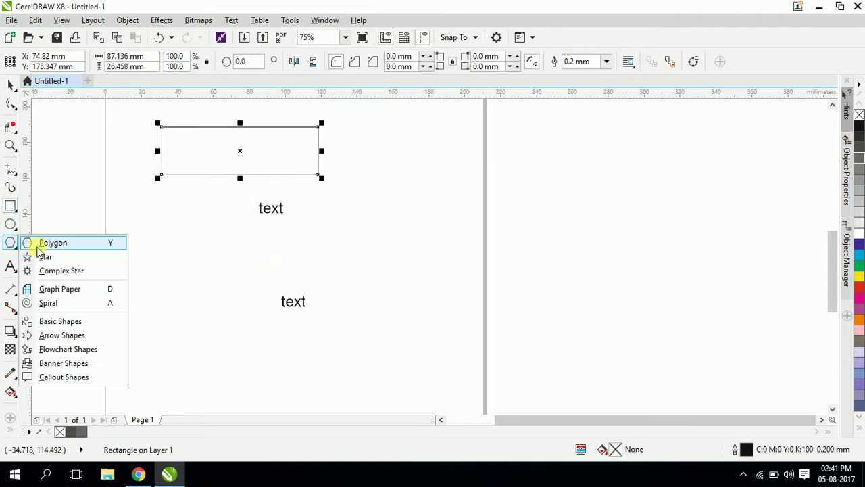
{"action": "left_click", "coordinate": [47, 242]}
{"action": "left_click_drag", "start_coordinate": [120, 195], "coordinate": [219, 333]}
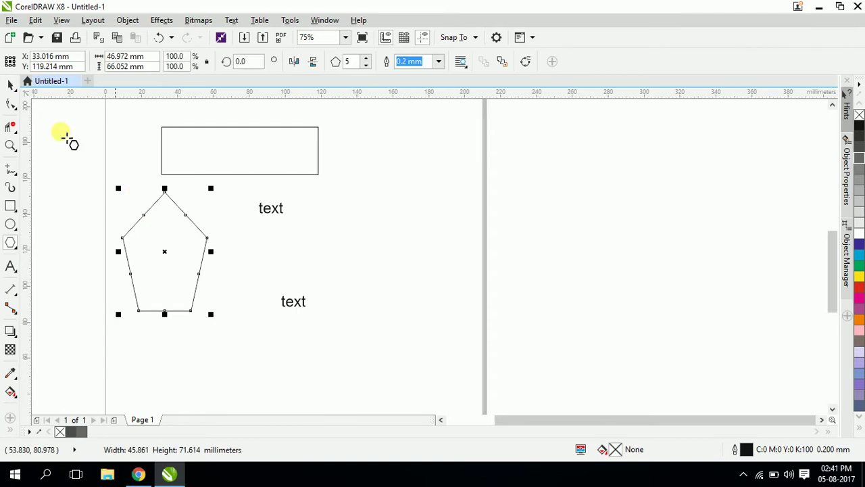
Move the rectangle about 13 mm to the right with the Pick tool and delete it
{"action": "left_click", "coordinate": [11, 86]}
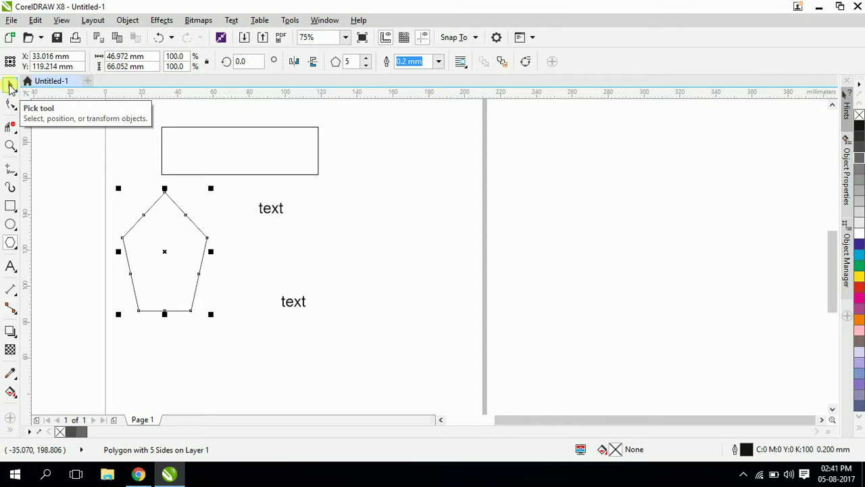
{"action": "left_click", "coordinate": [11, 125]}
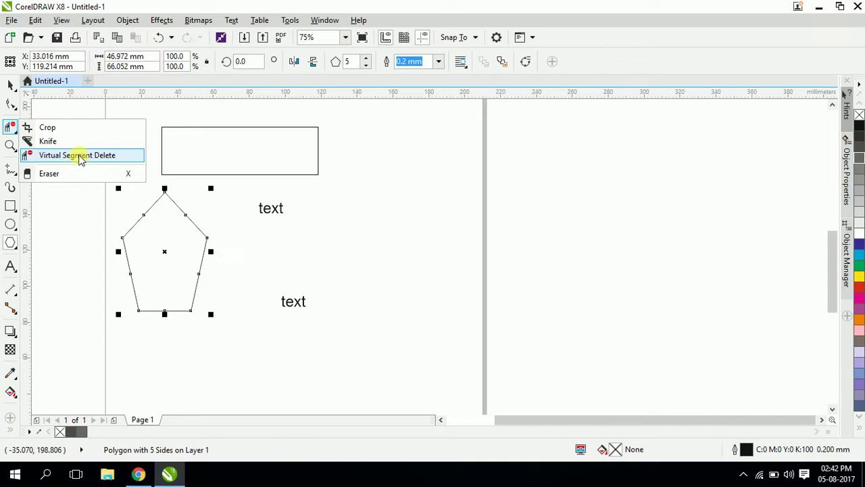
{"action": "left_click", "coordinate": [78, 155]}
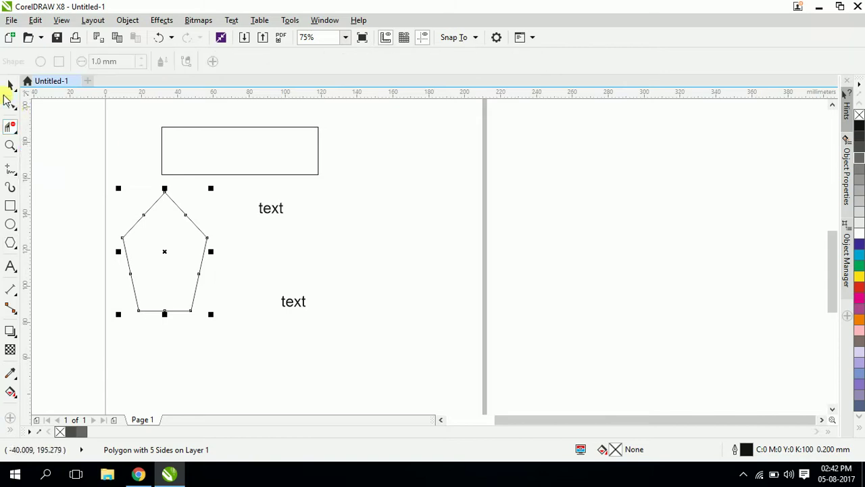
{"action": "key", "text": "space"}
{"action": "left_click", "coordinate": [211, 174]}
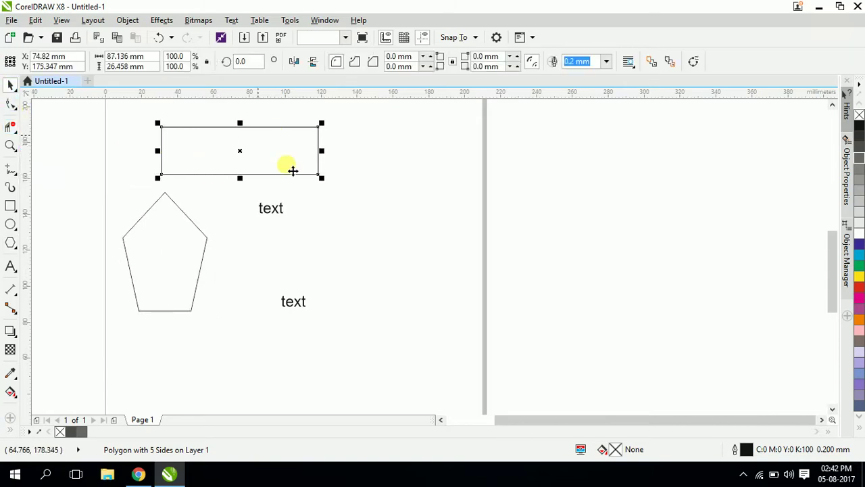
{"action": "left_click", "coordinate": [120, 170]}
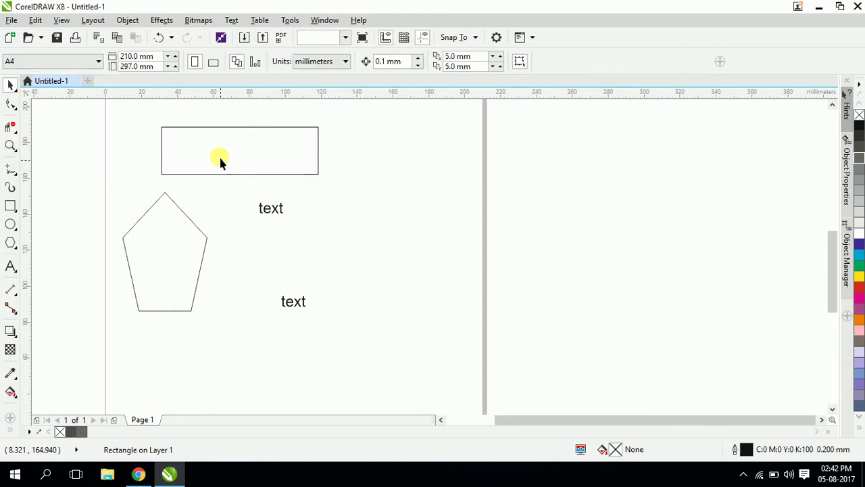
{"action": "left_click_drag", "start_coordinate": [222, 160], "coordinate": [245, 159]}
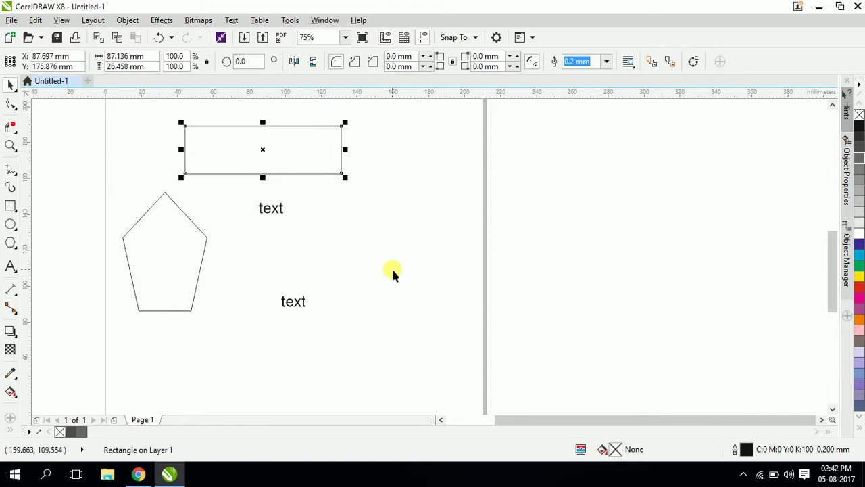
{"action": "key", "text": "Delete"}
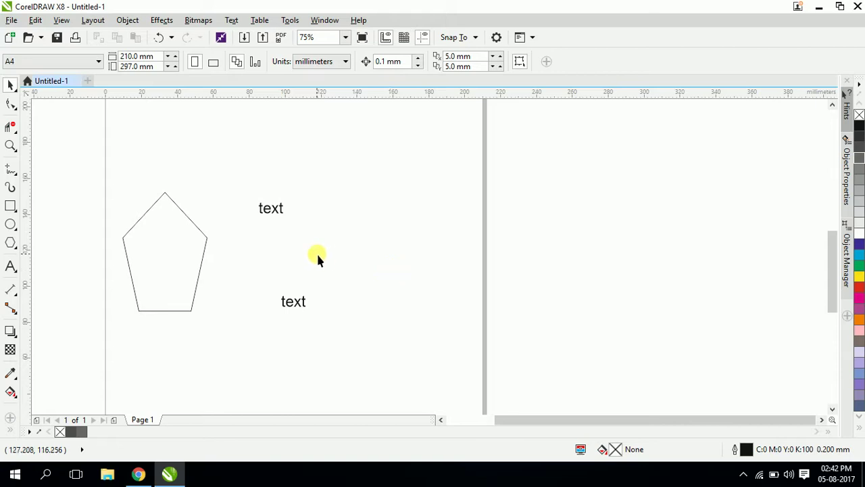
Move the pentagon about 7 mm right and 8 mm up, and activate the Eraser tool
{"action": "left_click_drag", "start_coordinate": [160, 239], "coordinate": [173, 221]}
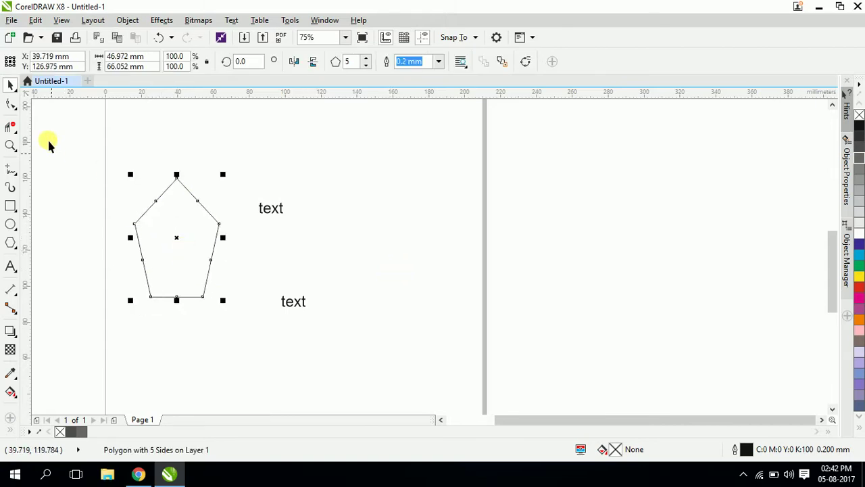
{"action": "left_click", "coordinate": [13, 131]}
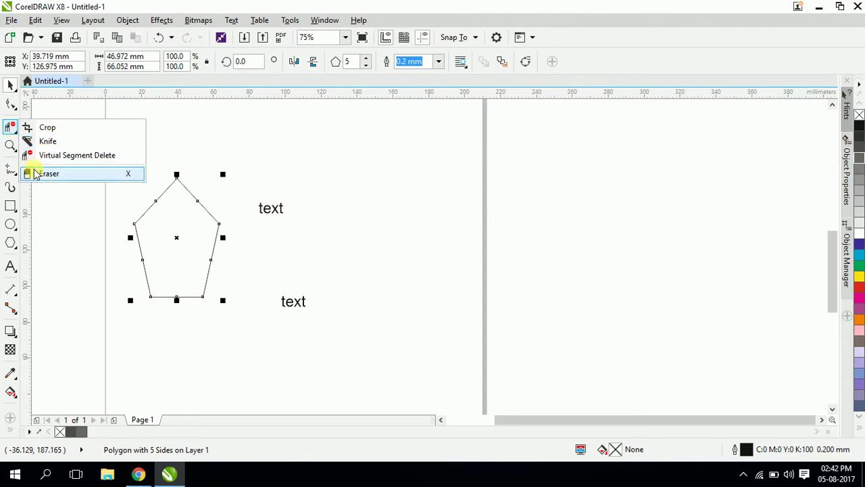
{"action": "left_click", "coordinate": [30, 174]}
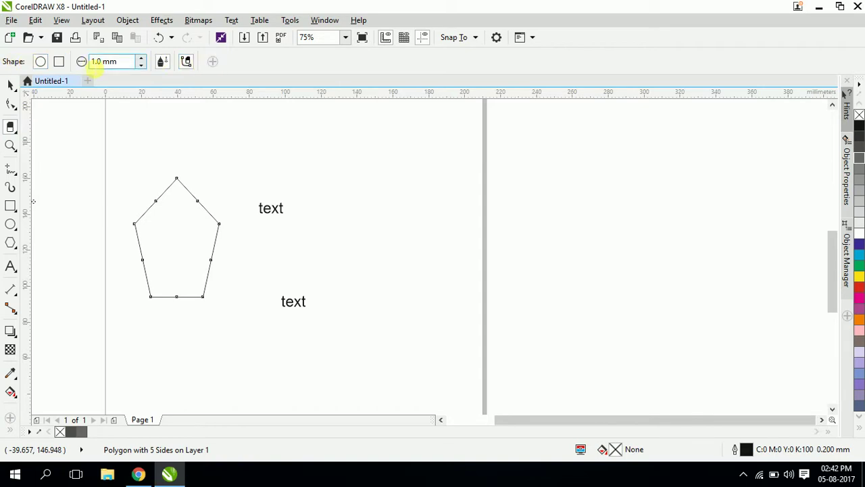
Try the square and round eraser nibs, set the nib size to 6 mm, and choose the round nib
{"action": "left_click", "coordinate": [60, 62]}
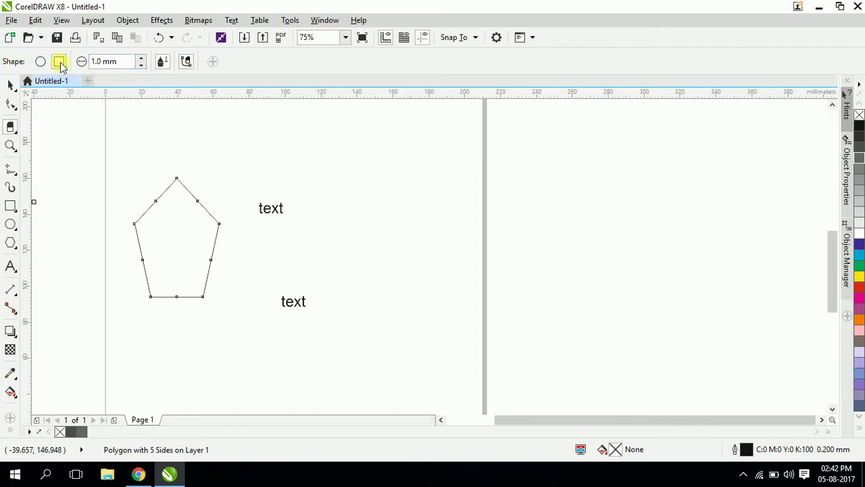
{"action": "left_click", "coordinate": [40, 62]}
{"action": "left_click", "coordinate": [59, 61]}
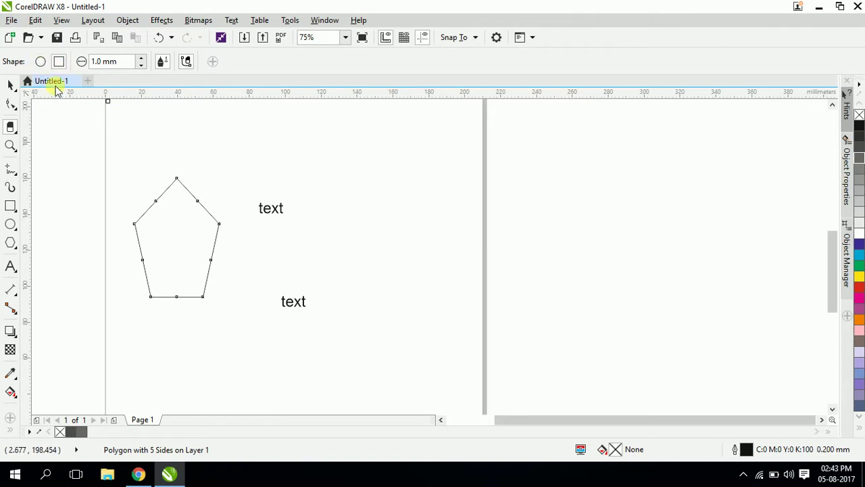
{"action": "left_click", "coordinate": [42, 62]}
{"action": "left_click", "coordinate": [58, 62]}
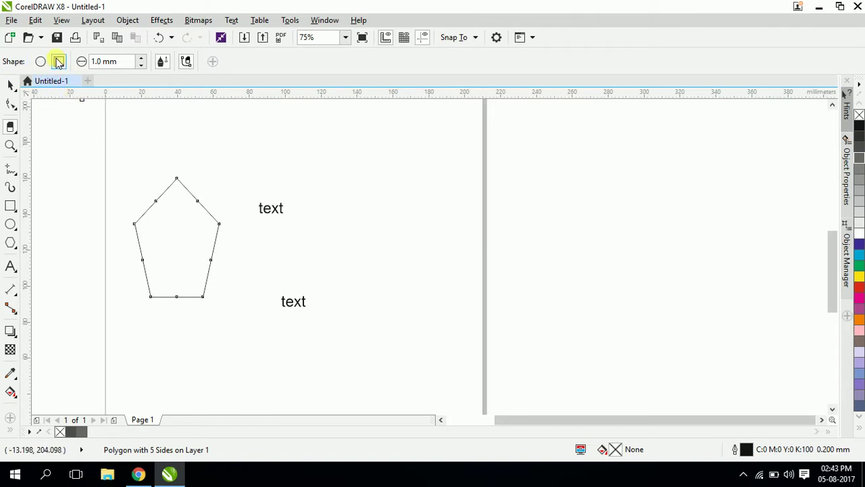
{"action": "left_click", "coordinate": [128, 62]}
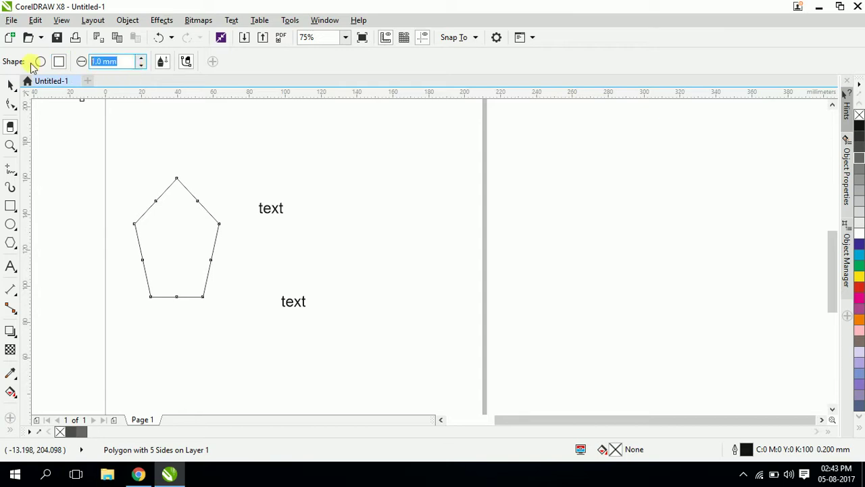
{"action": "type", "text": "6"}
{"action": "key", "text": "Return"}
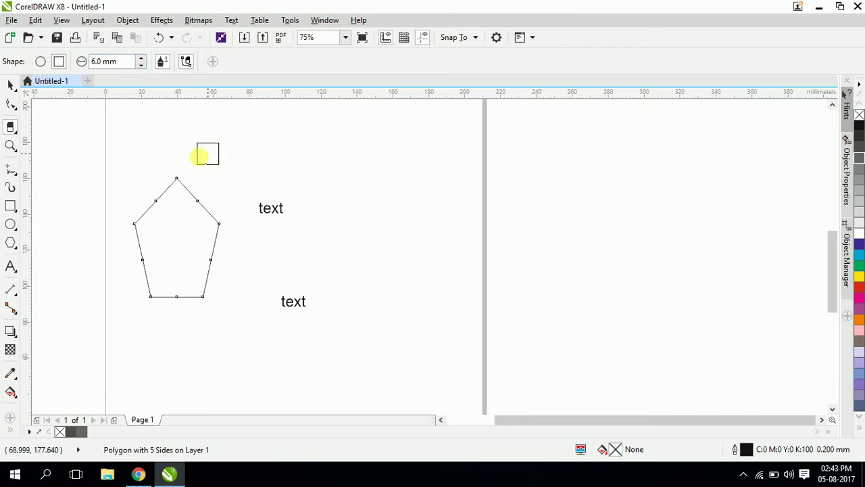
{"action": "left_click", "coordinate": [40, 61]}
Erase a slot down from the pentagon's top vertex and cut away its right side and lower-right corner
{"action": "left_click_drag", "start_coordinate": [173, 178], "coordinate": [186, 227]}
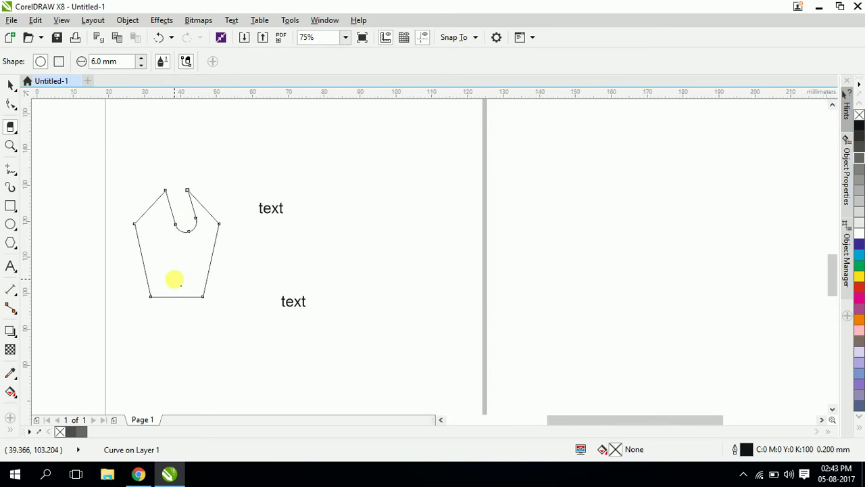
{"action": "scroll", "coordinate": [174, 279], "scroll_direction": "up", "scroll_amount": 2}
{"action": "left_click_drag", "start_coordinate": [287, 142], "coordinate": [251, 186]}
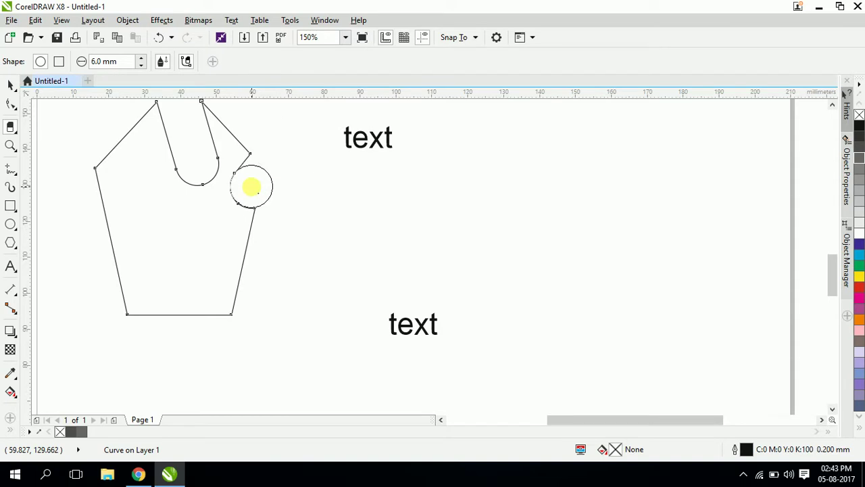
{"action": "mouse_move", "coordinate": [251, 186]}
{"action": "left_mouse_down"}
{"action": "mouse_move", "coordinate": [232, 308]}
{"action": "mouse_move", "coordinate": [194, 317]}
{"action": "mouse_move", "coordinate": [159, 309]}
{"action": "mouse_move", "coordinate": [224, 236]}
{"action": "left_mouse_up"}
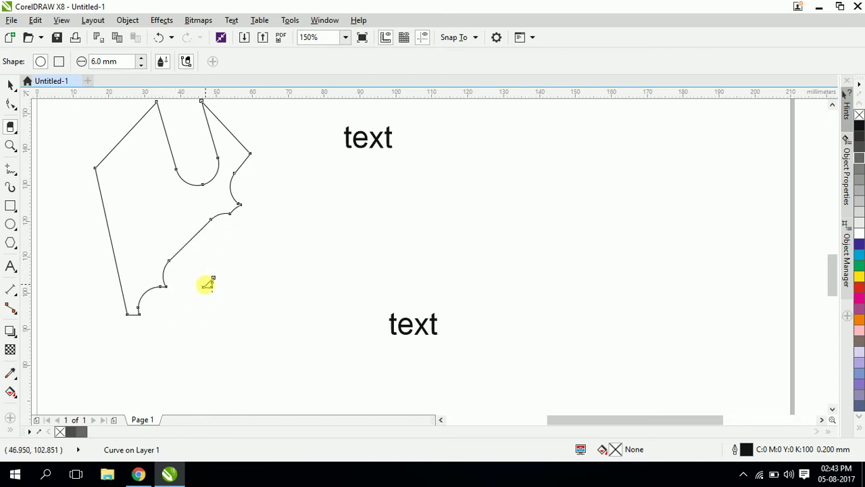
Erase the loose fragment and the remaining area to the right of the slot
{"action": "left_click", "coordinate": [237, 191]}
{"action": "mouse_move", "coordinate": [253, 157]}
{"action": "left_mouse_down"}
{"action": "mouse_move", "coordinate": [223, 144]}
{"action": "mouse_move", "coordinate": [206, 116]}
{"action": "mouse_move", "coordinate": [207, 155]}
{"action": "mouse_move", "coordinate": [223, 178]}
{"action": "mouse_move", "coordinate": [203, 215]}
{"action": "left_mouse_up"}
{"action": "left_click_drag", "start_coordinate": [218, 154], "coordinate": [207, 230]}
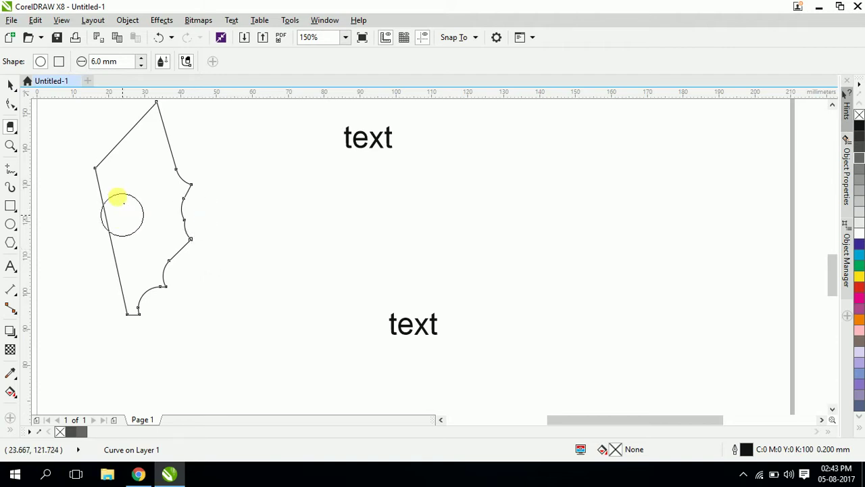
Erase the shape's upper part and jagged right edge, leaving only a small four-cornered piece at the lower left
{"action": "scroll", "coordinate": [281, 230], "scroll_direction": "down", "scroll_amount": 2}
{"action": "scroll", "coordinate": [203, 216], "scroll_direction": "up", "scroll_amount": 2}
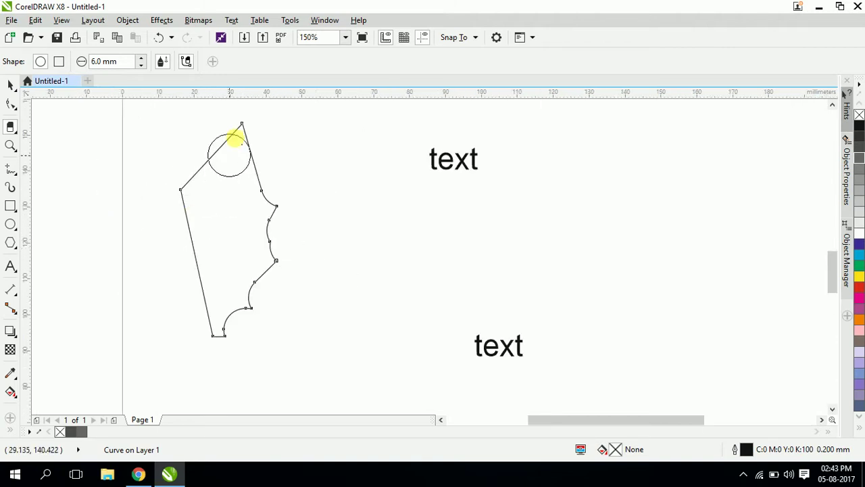
{"action": "mouse_move", "coordinate": [232, 129]}
{"action": "left_mouse_down"}
{"action": "mouse_move", "coordinate": [266, 202]}
{"action": "mouse_move", "coordinate": [277, 257]}
{"action": "mouse_move", "coordinate": [235, 326]}
{"action": "mouse_move", "coordinate": [254, 293]}
{"action": "mouse_move", "coordinate": [228, 222]}
{"action": "mouse_move", "coordinate": [247, 176]}
{"action": "mouse_move", "coordinate": [219, 160]}
{"action": "mouse_move", "coordinate": [183, 172]}
{"action": "mouse_move", "coordinate": [180, 183]}
{"action": "mouse_move", "coordinate": [199, 216]}
{"action": "mouse_move", "coordinate": [255, 257]}
{"action": "left_mouse_up"}
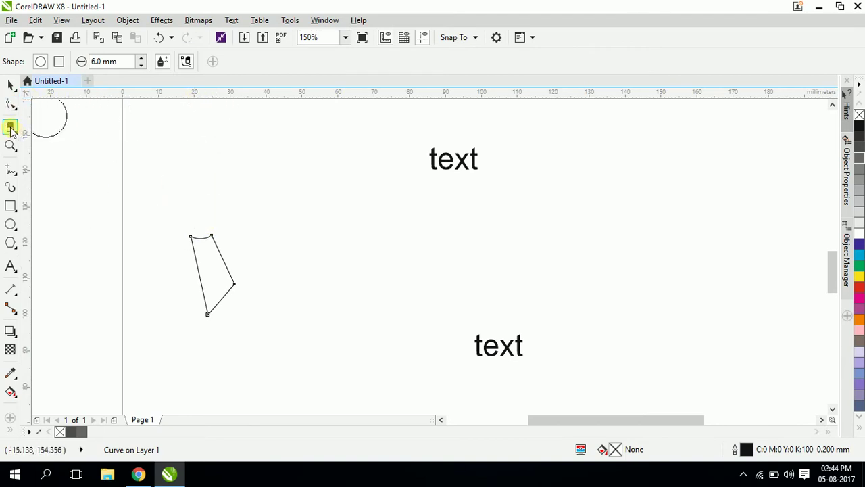
{"action": "left_click", "coordinate": [11, 128]}
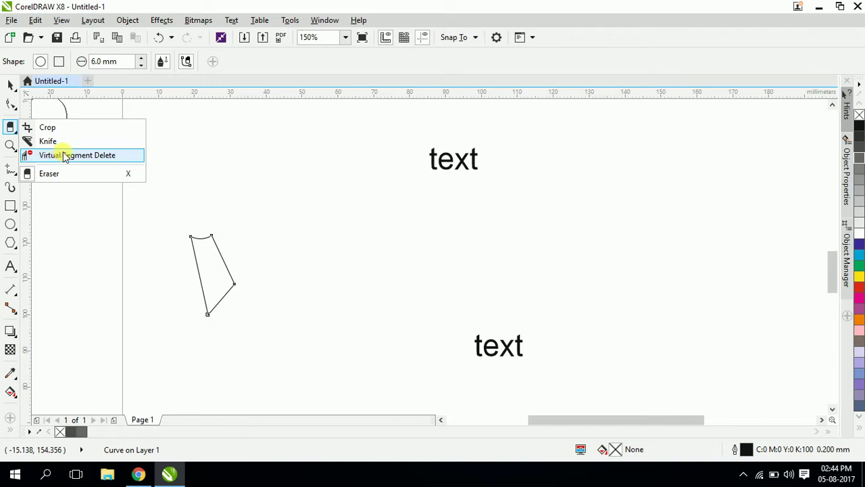
{"action": "left_click", "coordinate": [65, 128]}
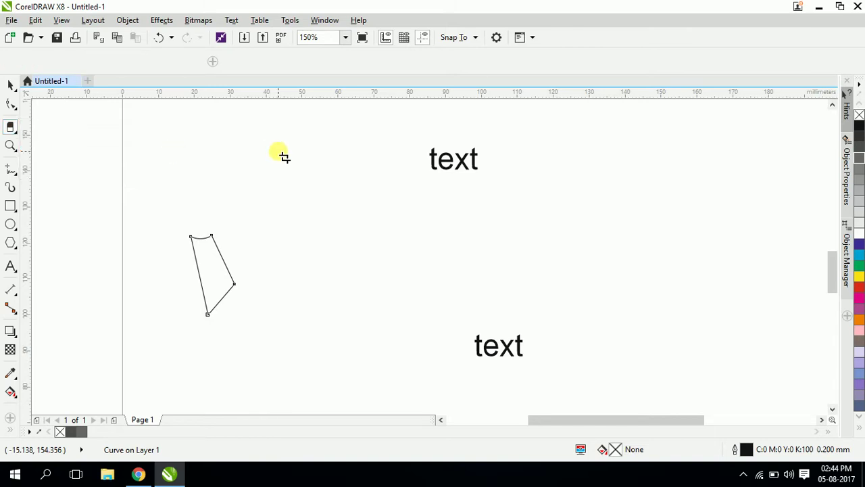
{"action": "left_click", "coordinate": [10, 85]}
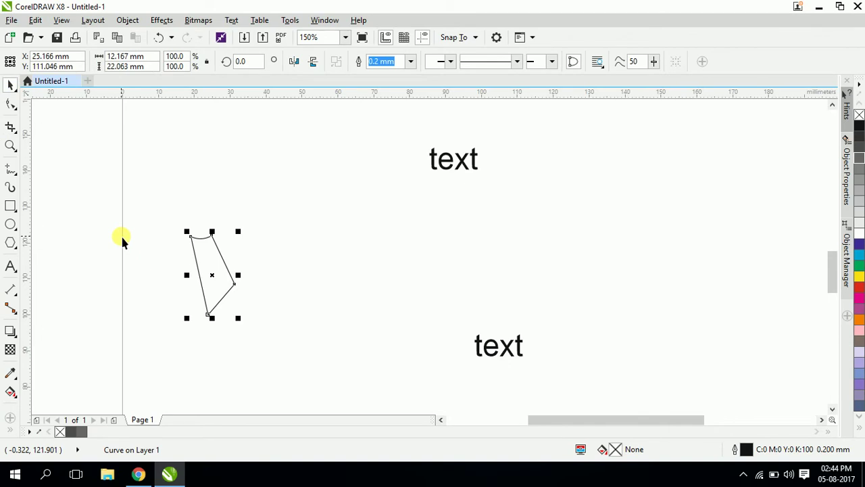